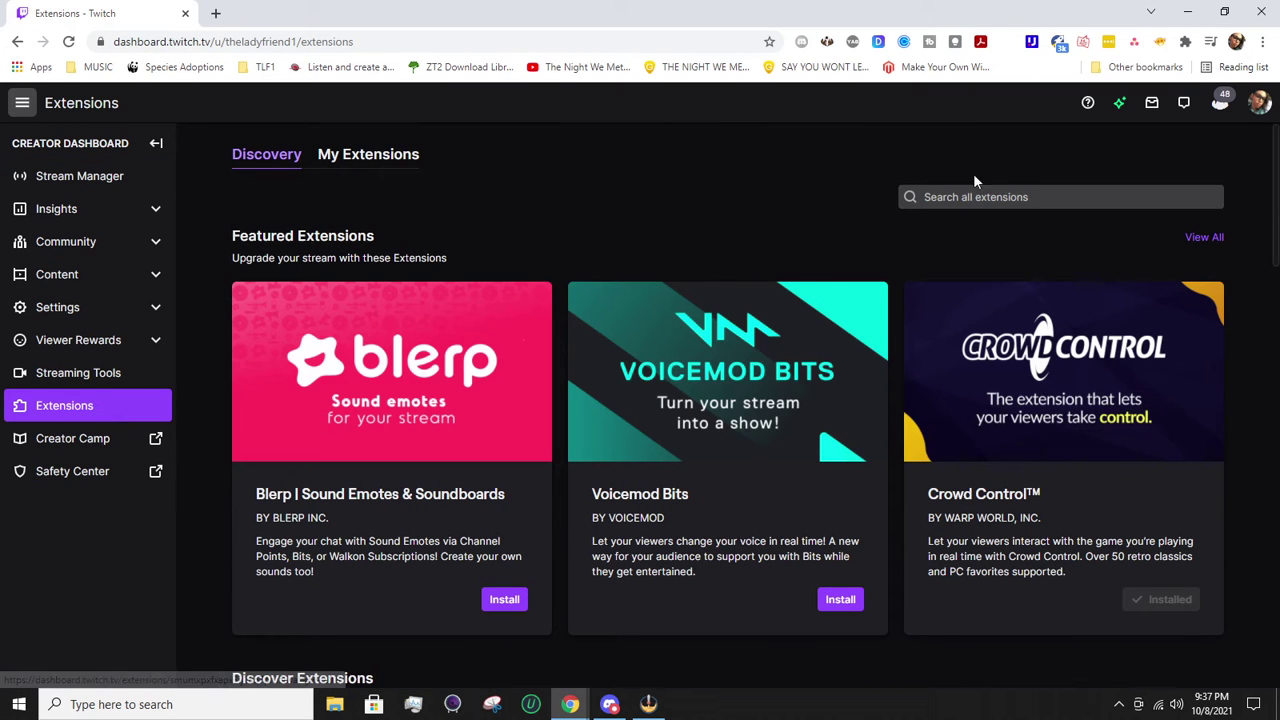
# - Search all extensions for 'streamelements' to confirm it is installed
pyautogui.click(975, 197)
pyautogui.write('streame')
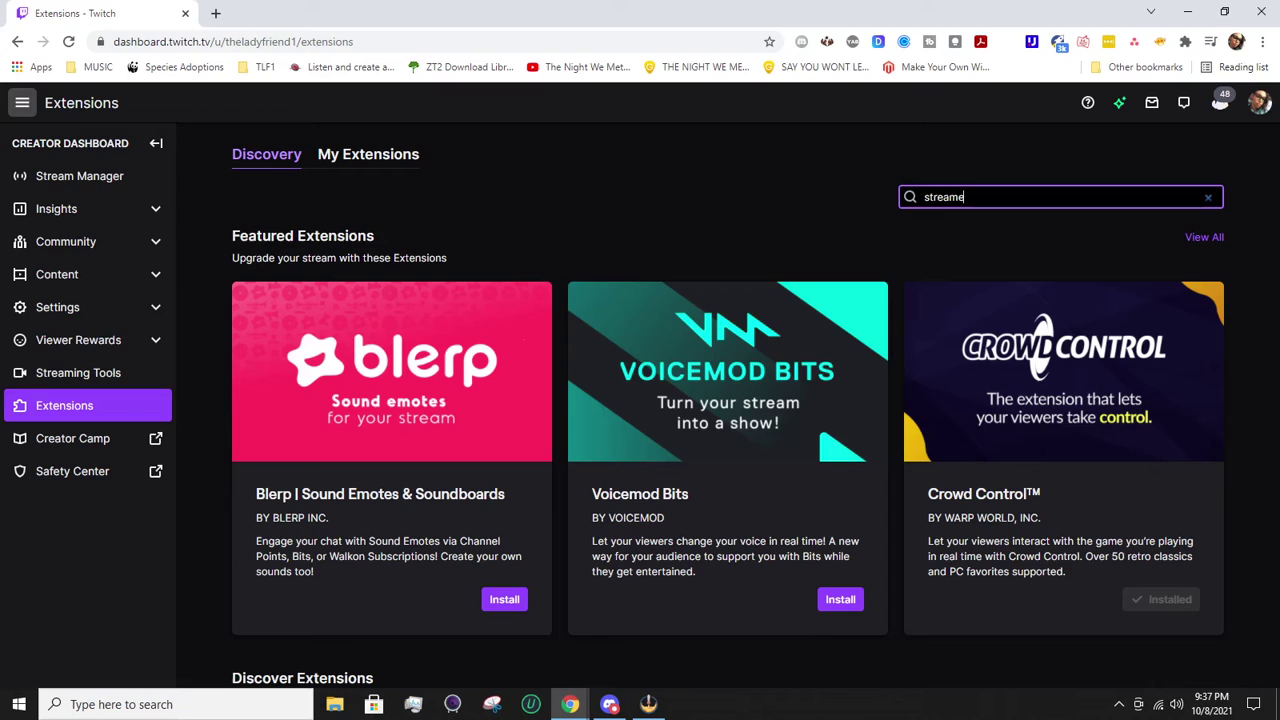
pyautogui.write('lements')
pyautogui.press('Return')
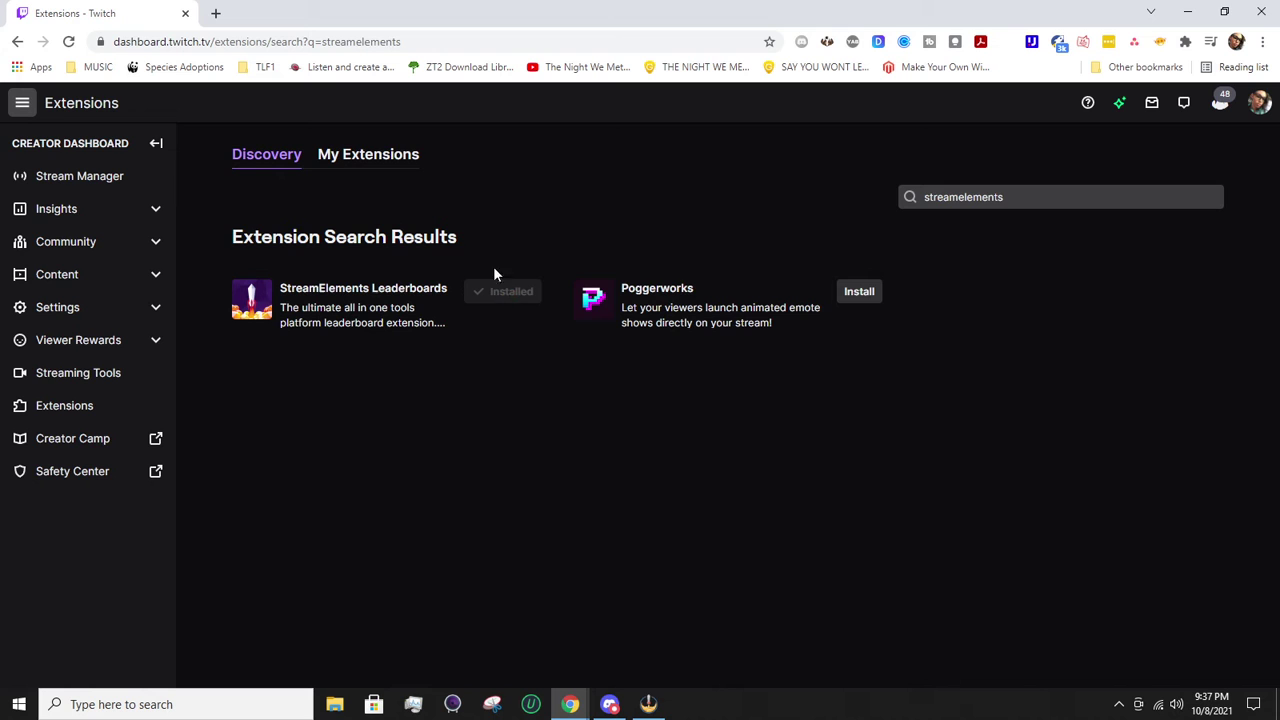
# - Go to My Extensions and scroll down to StreamElements Leaderboards
pyautogui.click(404, 162)
pyautogui.scroll(-10, 475, 398)
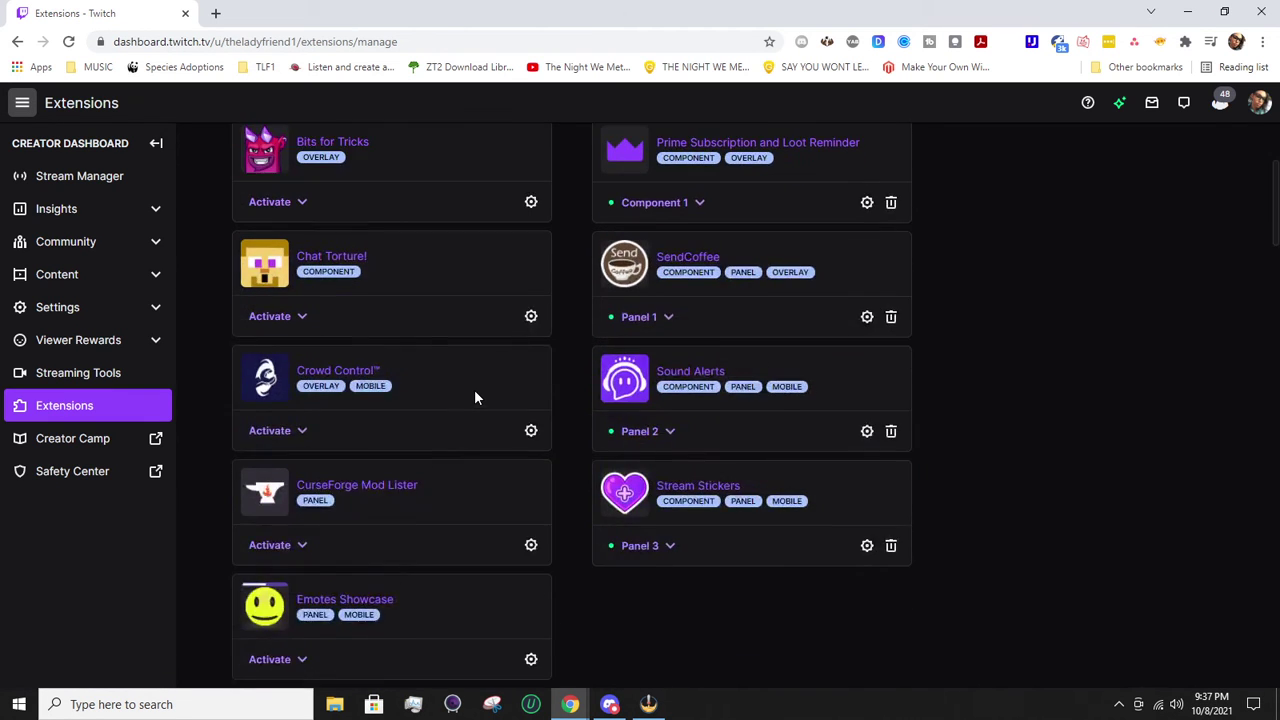
pyautogui.scroll(-9, 475, 401)
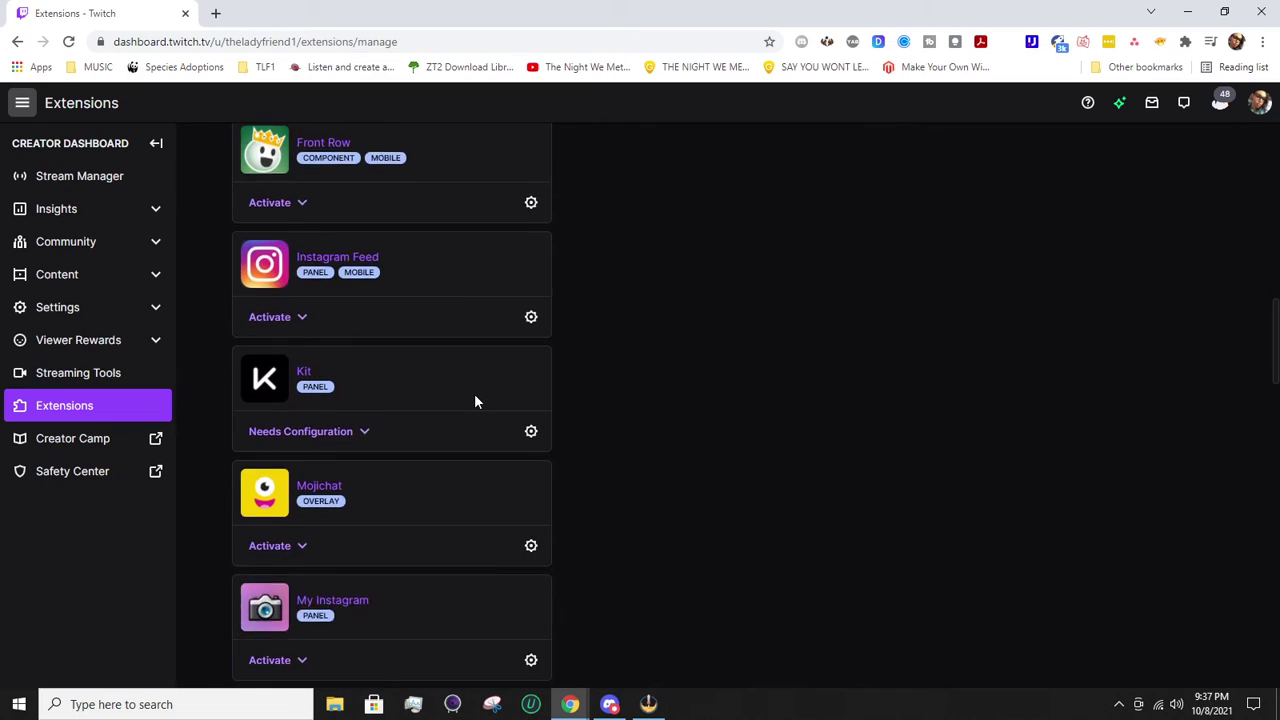
pyautogui.scroll(-2, 475, 401)
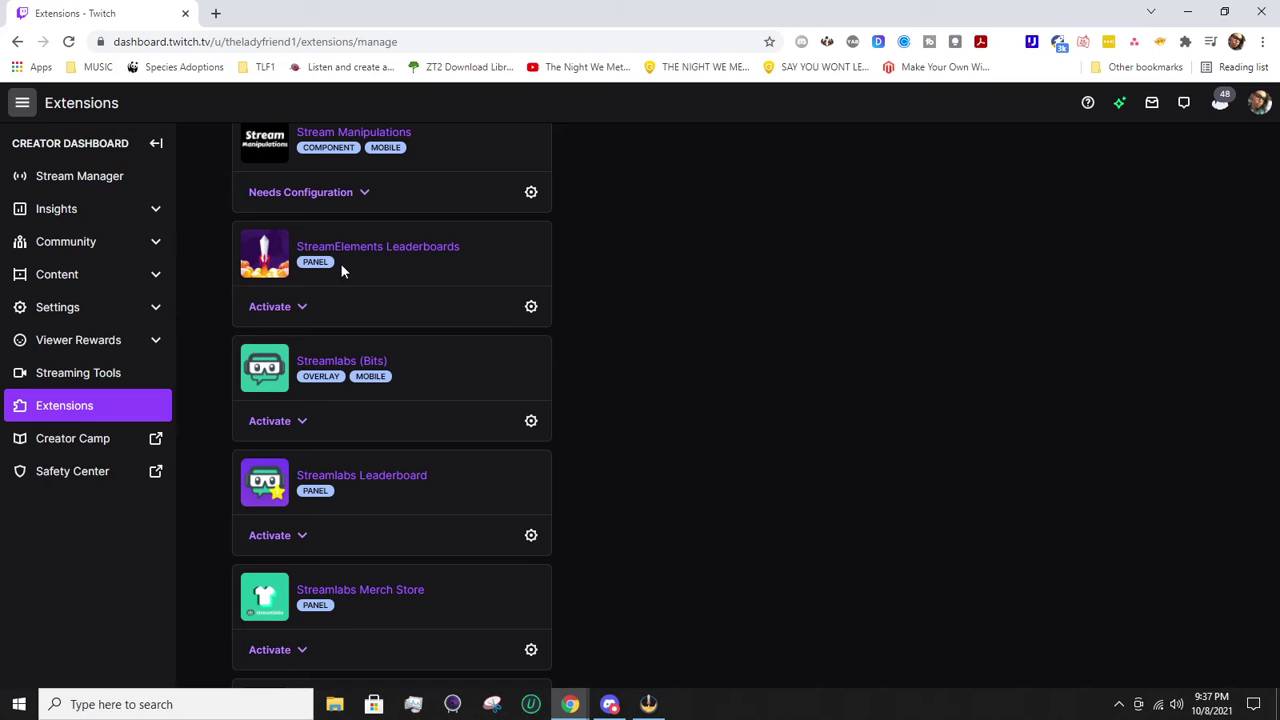
# - In Leaderboards settings, enable CHEERS, SUBS, CHAT STATS and STORE ITEMS, leaving COUNTDOWN and LOCATIONS off
pyautogui.click(530, 307)
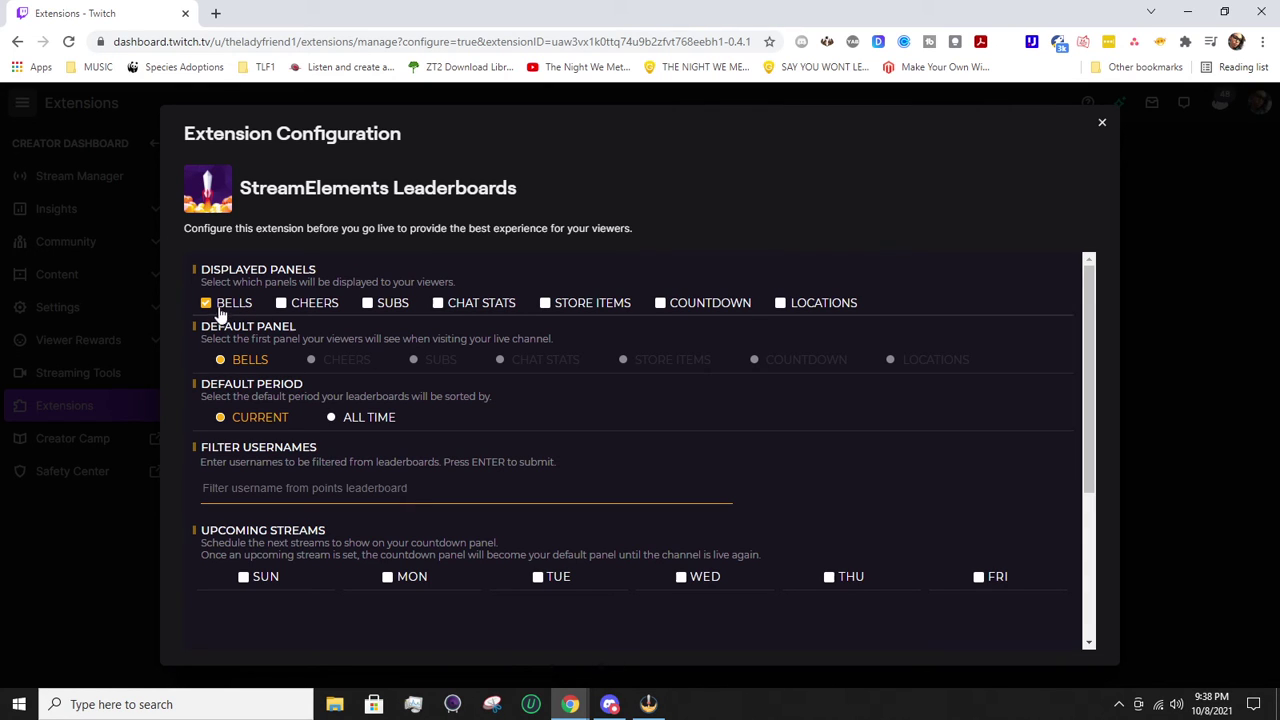
pyautogui.click(281, 303)
pyautogui.click(368, 304)
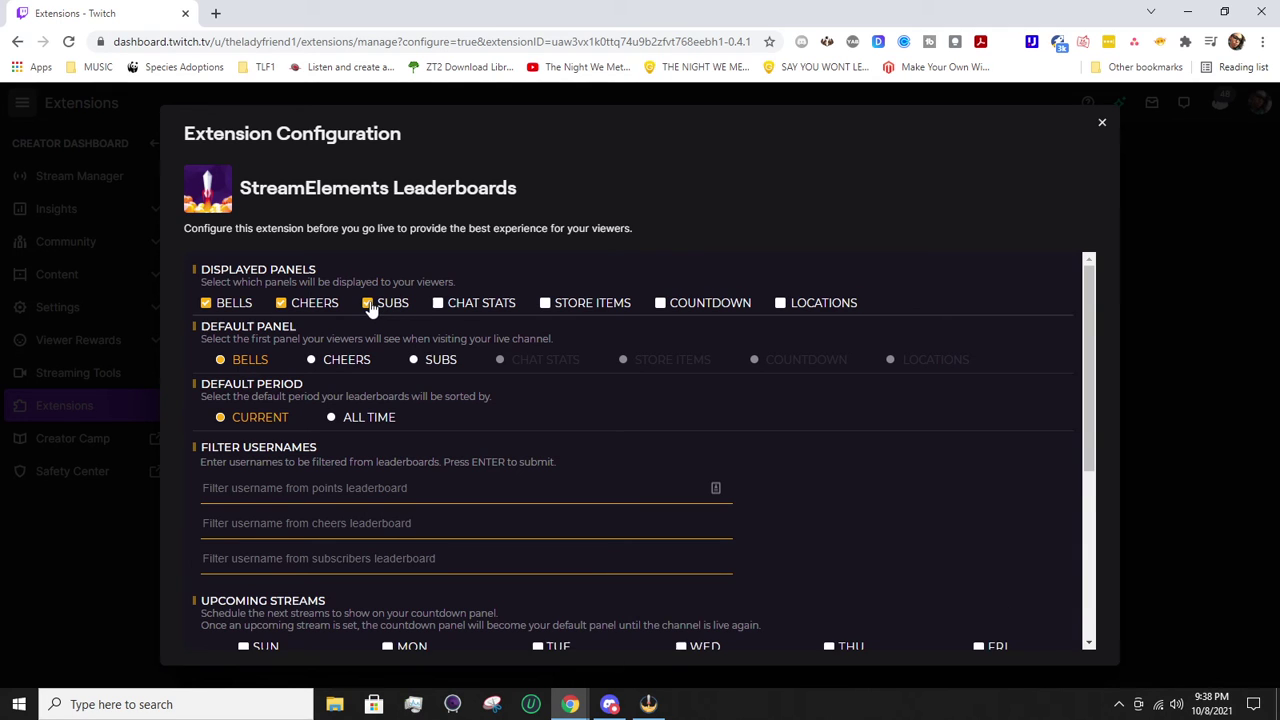
pyautogui.click(440, 305)
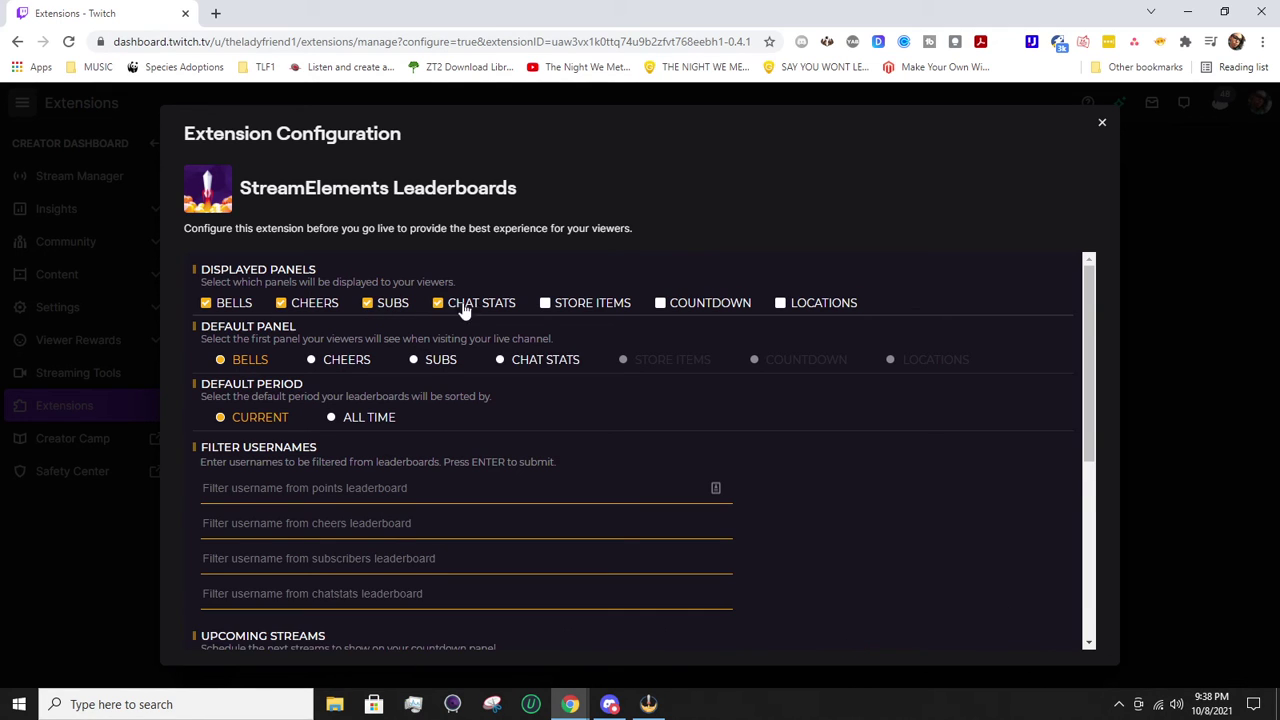
pyautogui.click(547, 302)
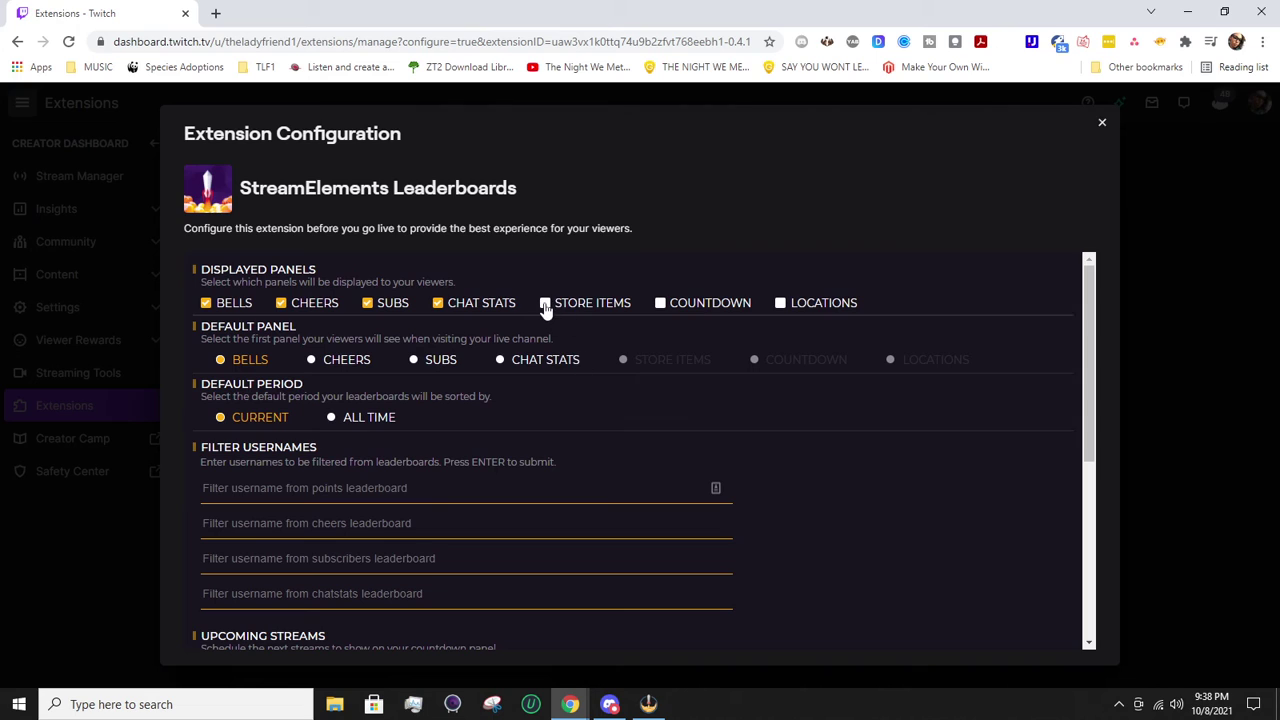
pyautogui.click(664, 304)
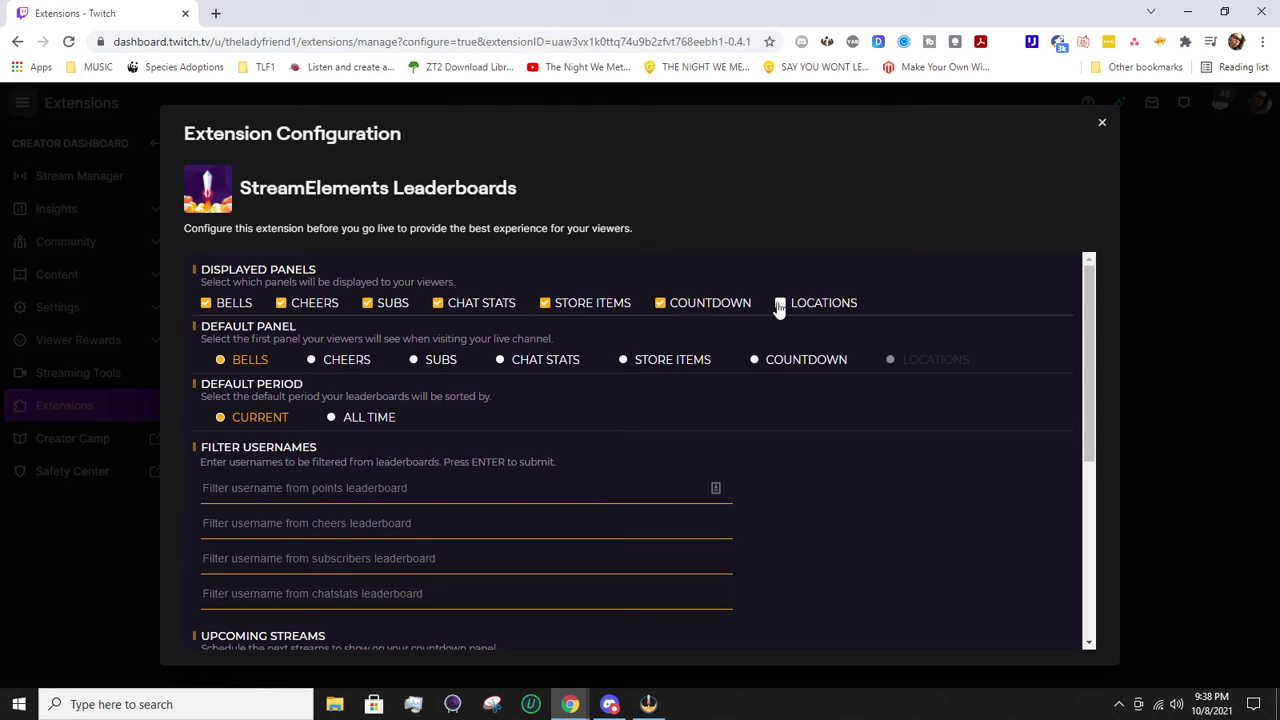
pyautogui.click(787, 303)
pyautogui.click(782, 302)
pyautogui.click(663, 302)
pyautogui.scroll(-1, 516, 374)
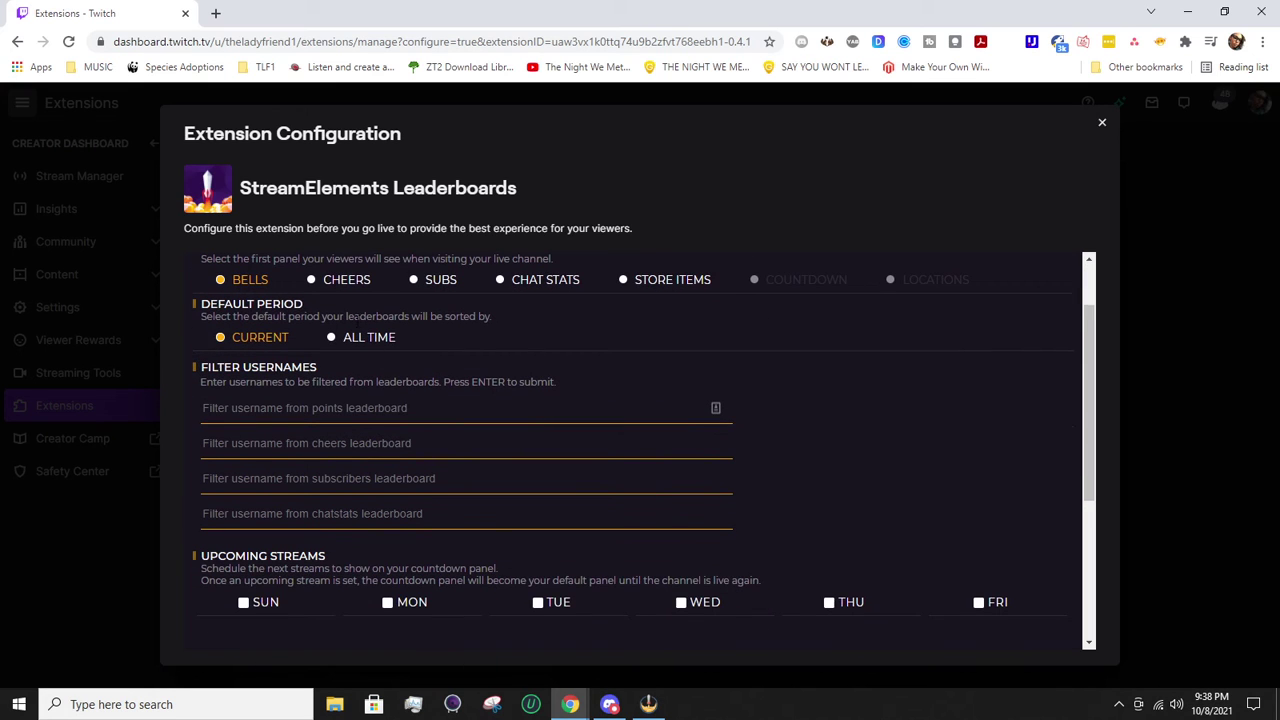
pyautogui.scroll(1, 334, 292)
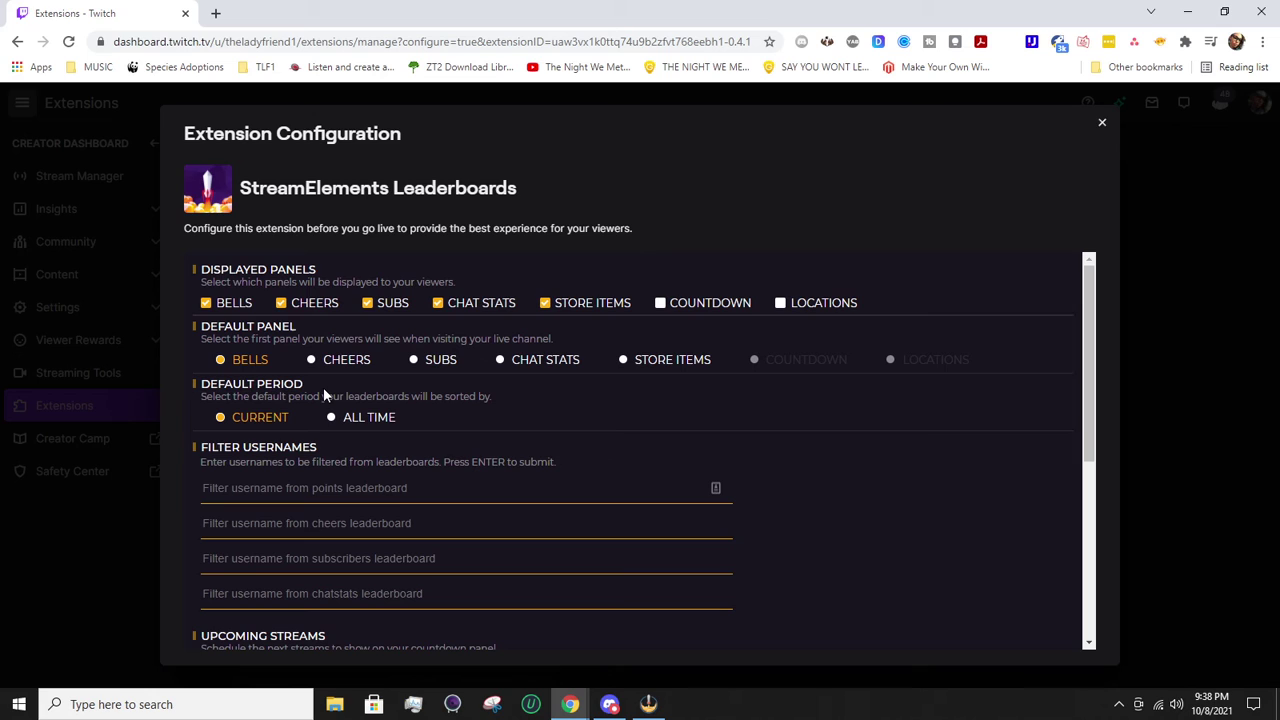
pyautogui.click(414, 360)
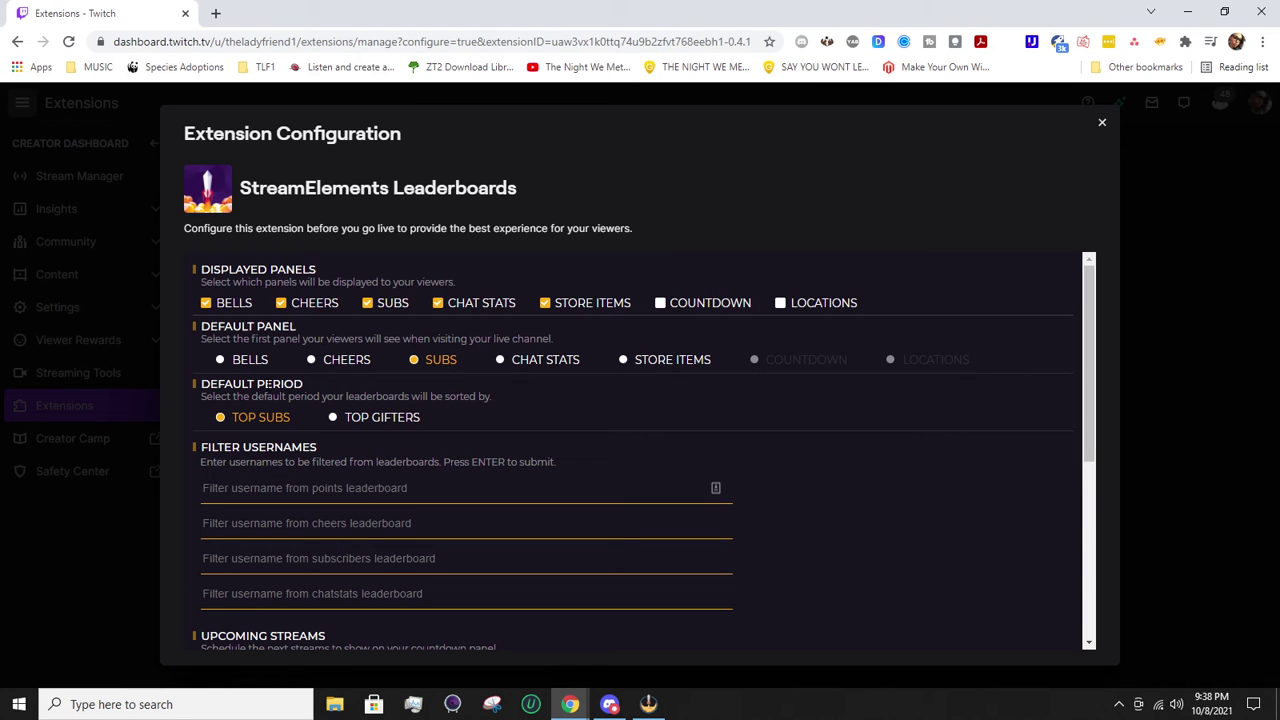
pyautogui.click(312, 362)
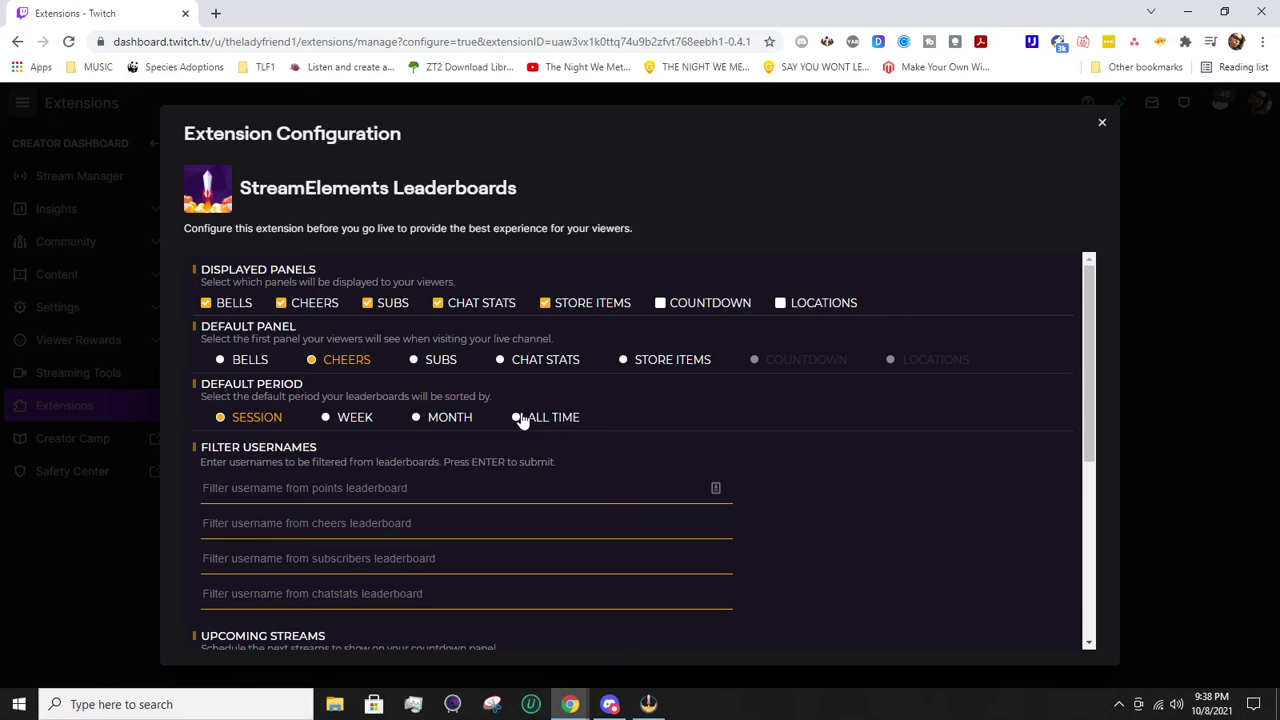
pyautogui.click(227, 362)
pyautogui.click(440, 362)
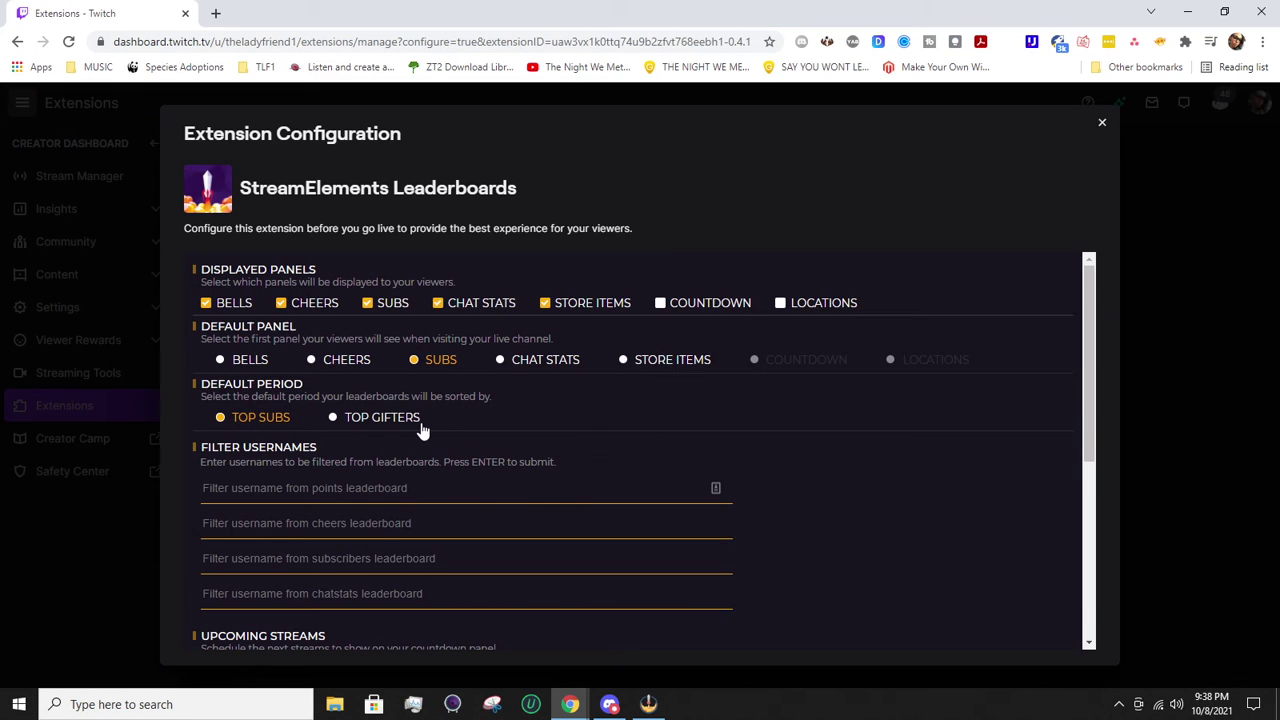
pyautogui.click(528, 364)
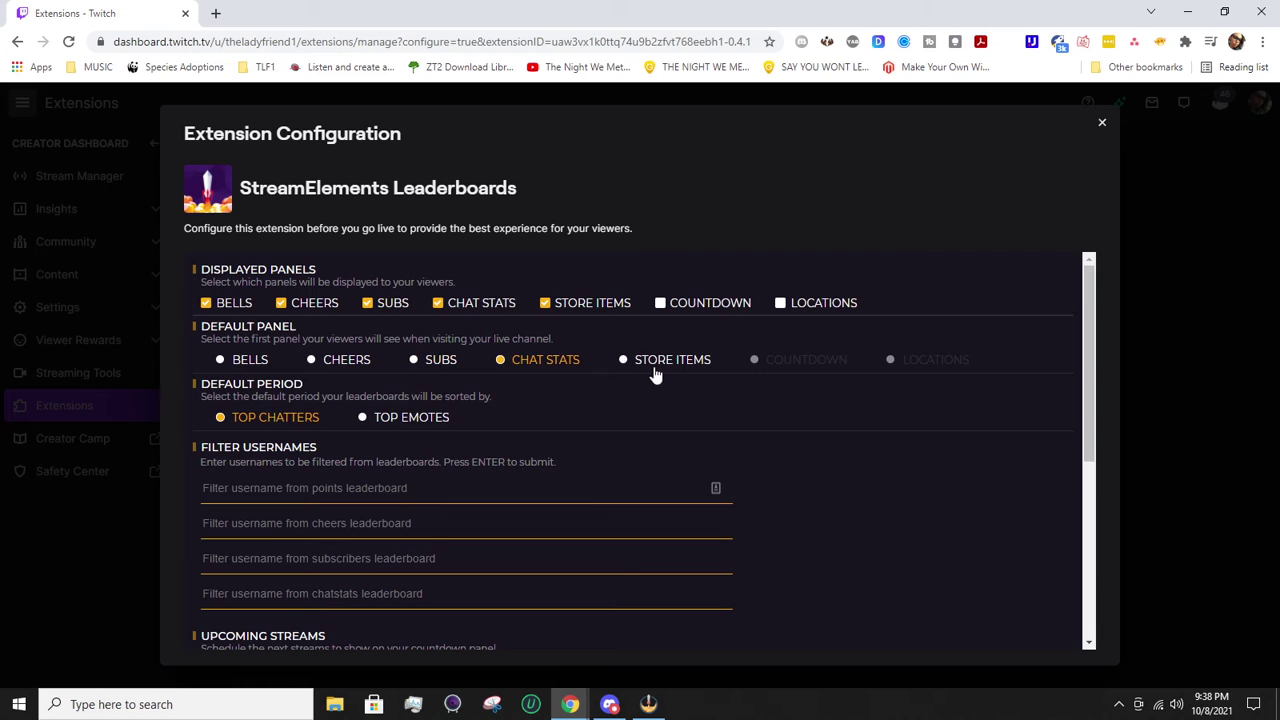
pyautogui.click(683, 364)
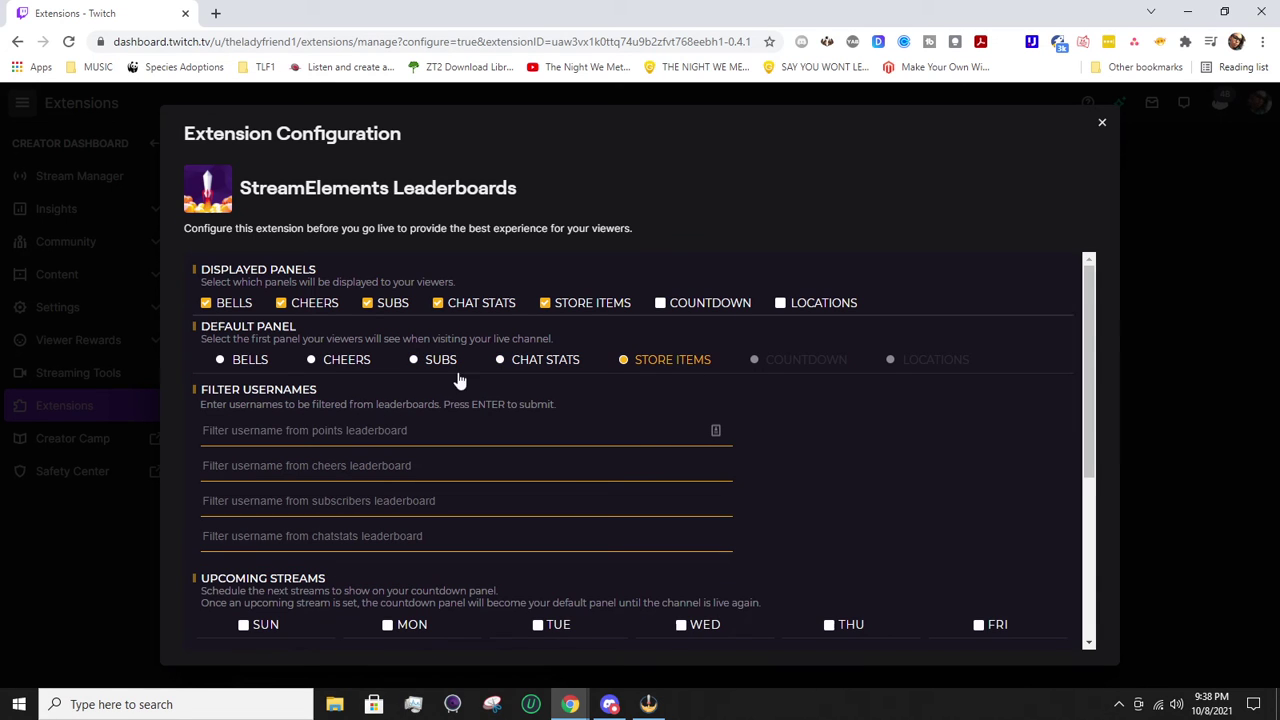
pyautogui.click(245, 360)
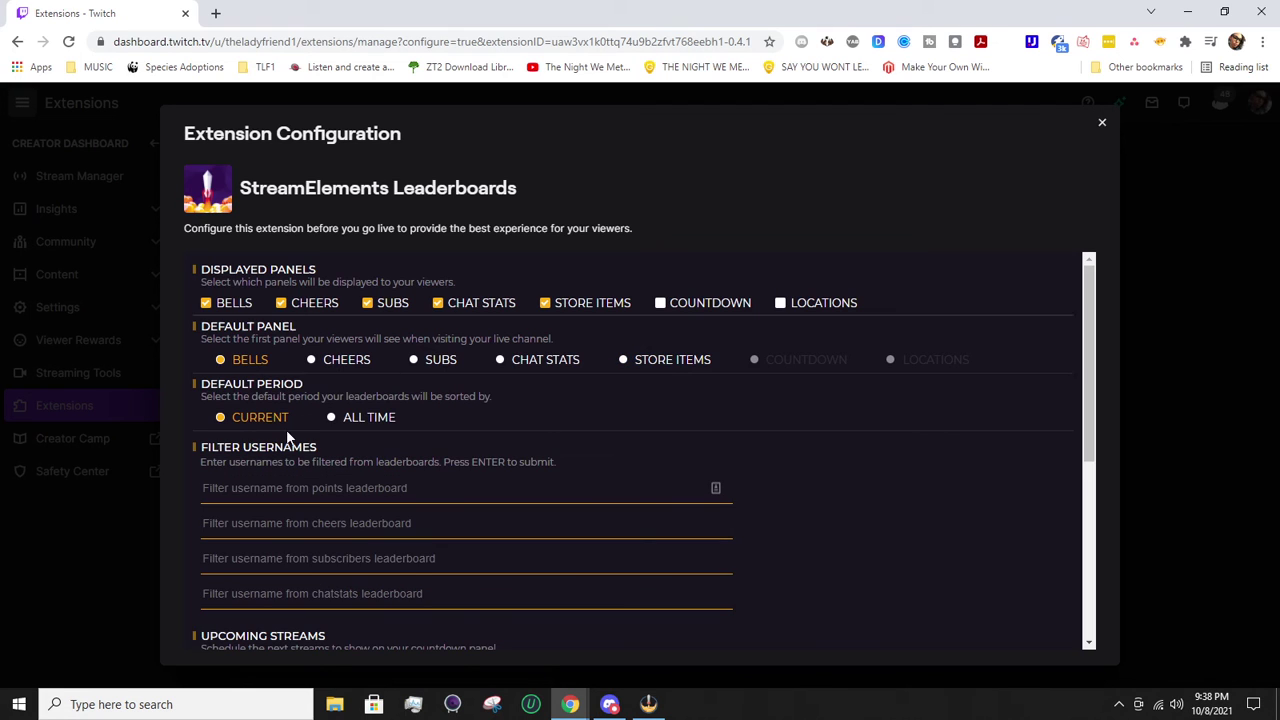
pyautogui.scroll(-1, 189, 405)
pyautogui.scroll(1, 291, 338)
pyautogui.click(338, 364)
pyautogui.click(430, 362)
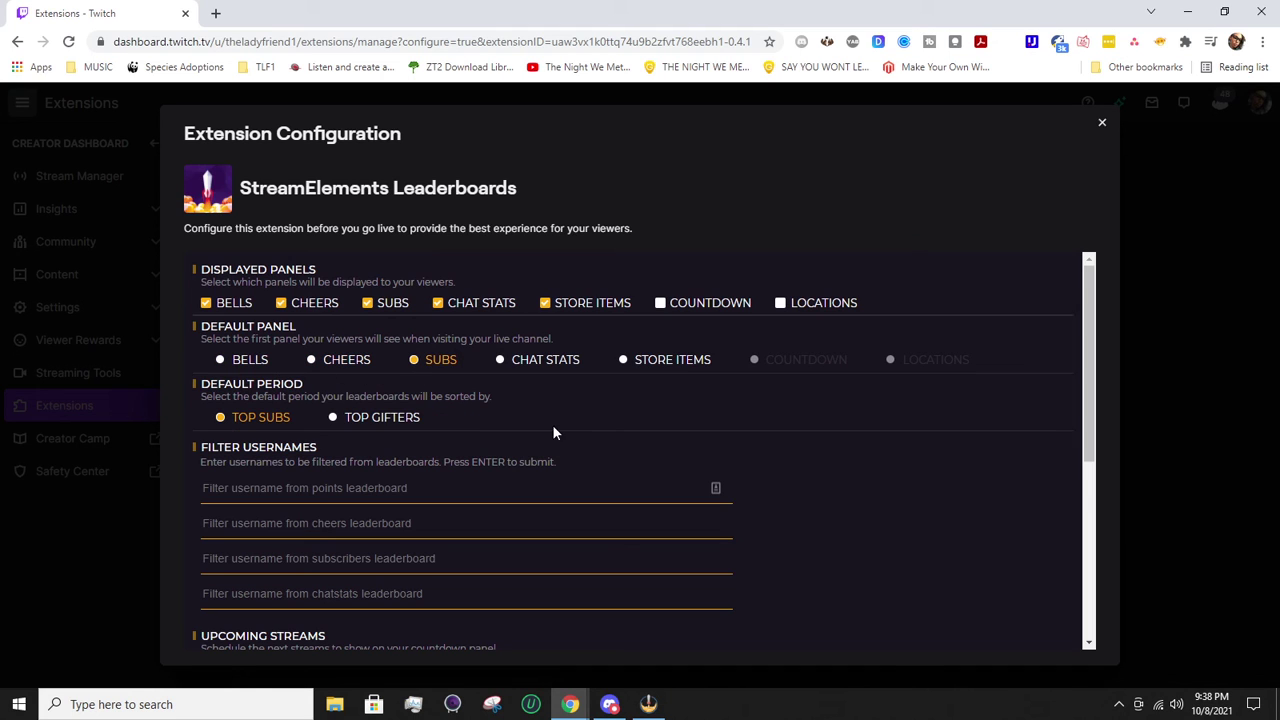
pyautogui.click(243, 362)
pyautogui.scroll(-1, 640, 450)
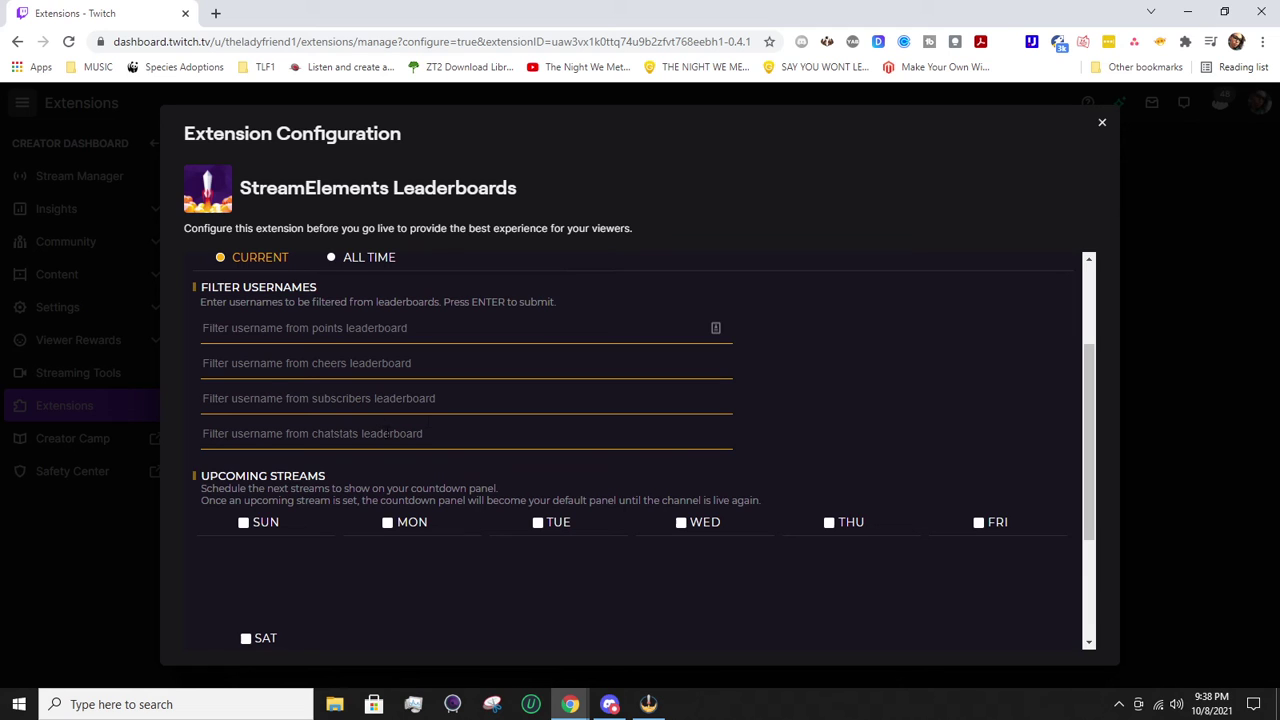
# - Add a test username filter 'fdsjkal' to the subscribers leaderboard, then remove it
pyautogui.click(388, 433)
pyautogui.click(357, 401)
pyautogui.write('fdsjkal')
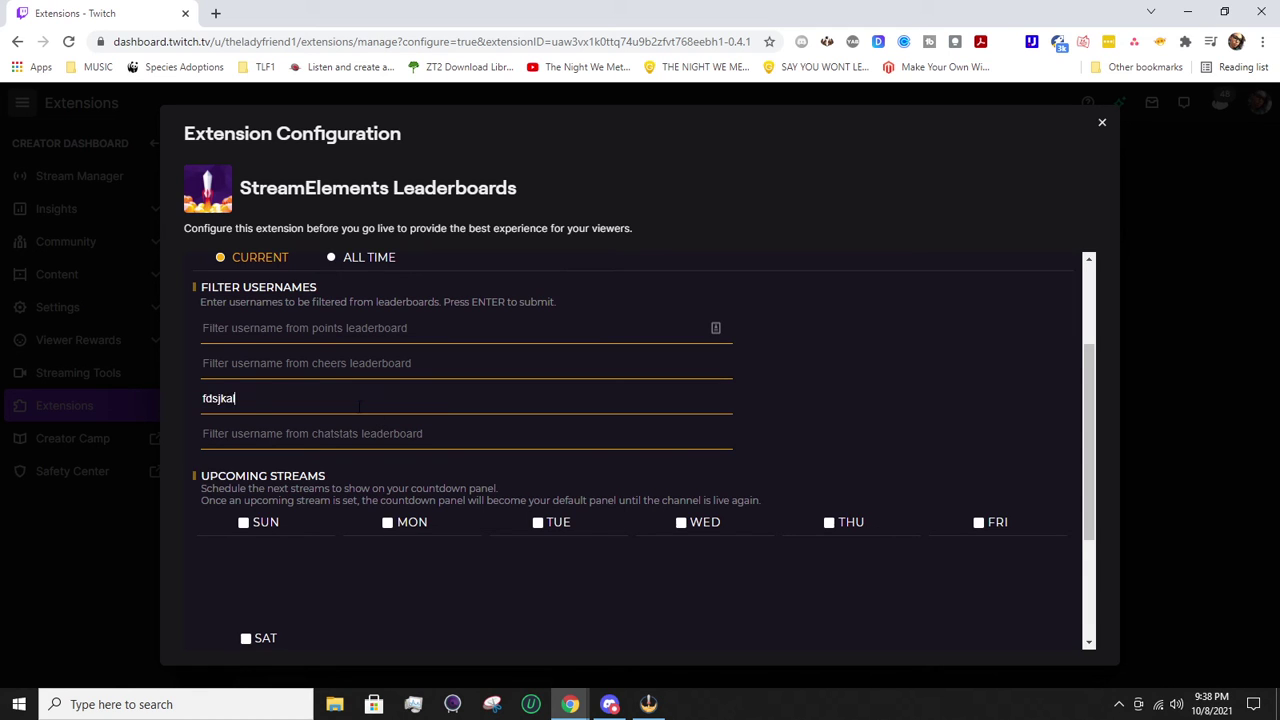
pyautogui.press('Return')
pyautogui.click(256, 396)
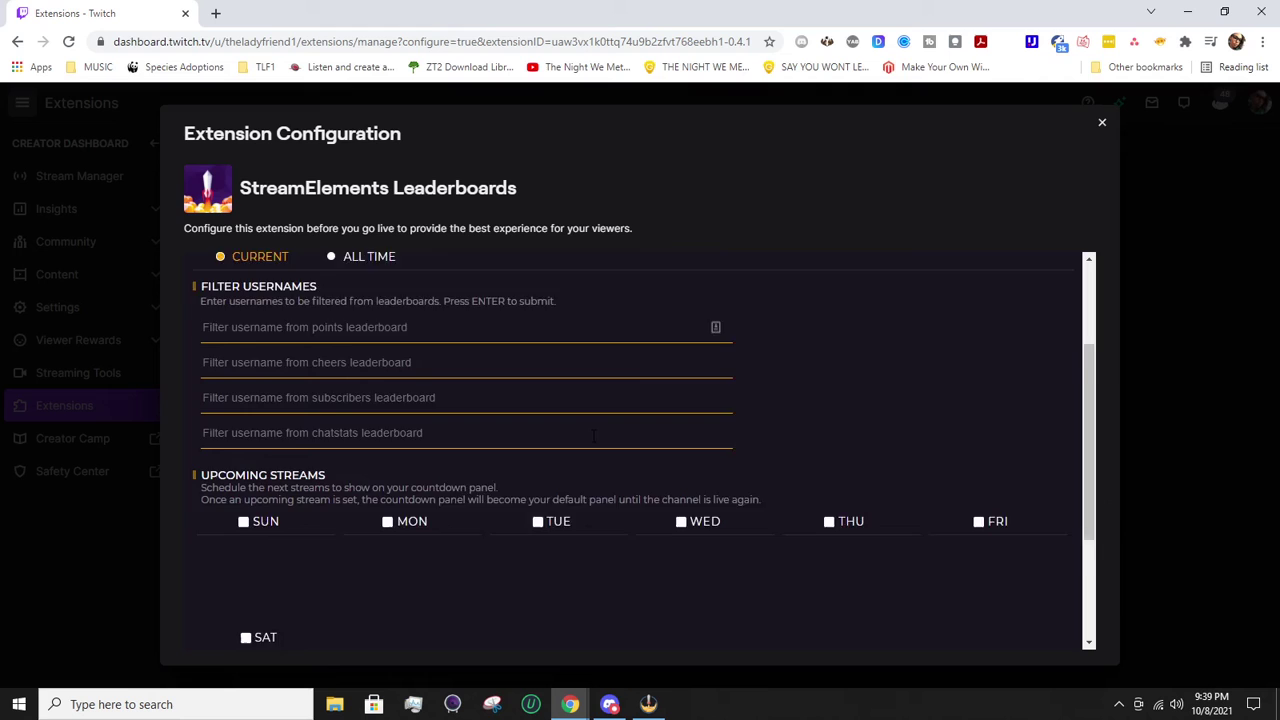
pyautogui.scroll(-1, 431, 502)
pyautogui.scroll(-2, 401, 477)
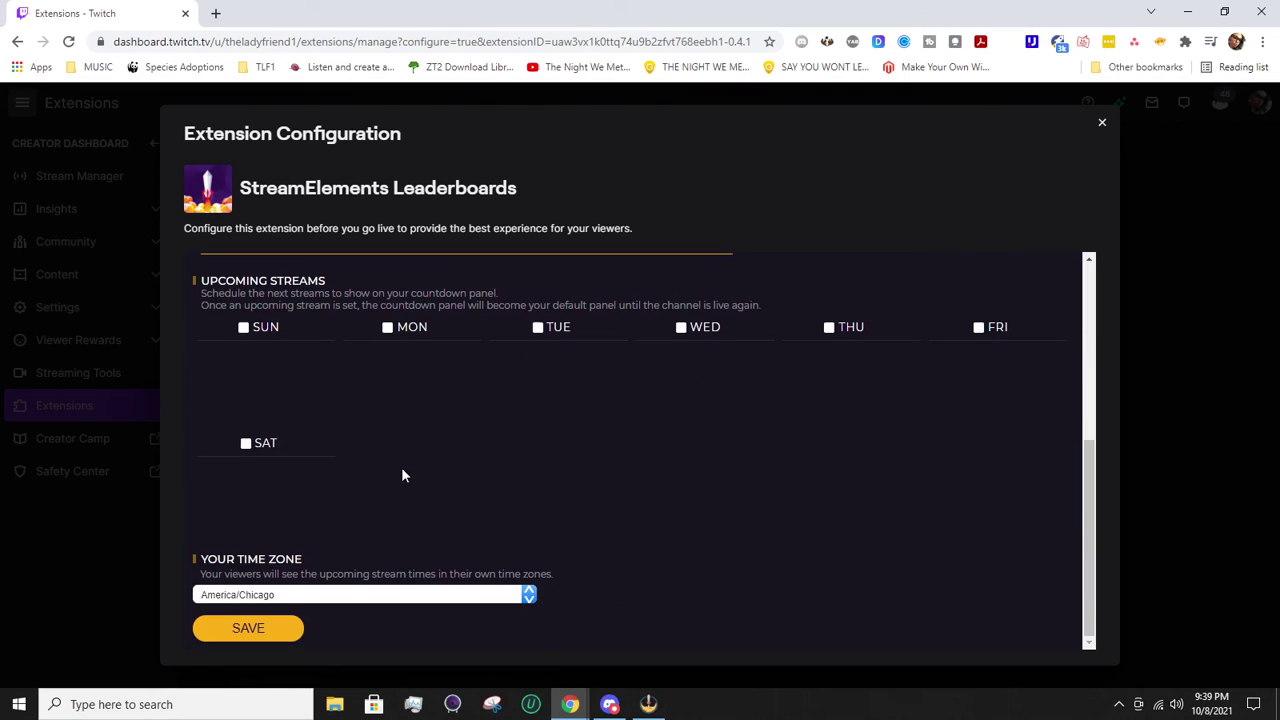
pyautogui.scroll(1, 403, 475)
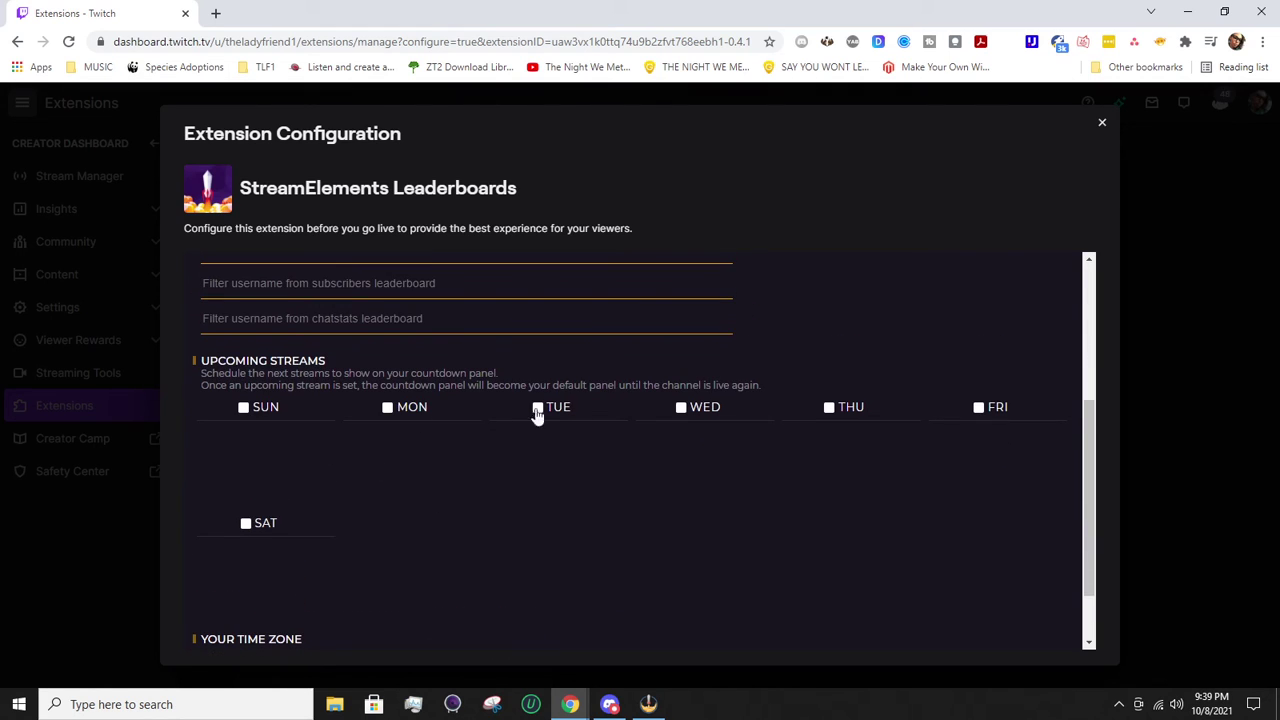
# - Schedule upcoming streams on MON, WED and FRI, with Monday starting at 7
pyautogui.click(389, 408)
pyautogui.click(681, 408)
pyautogui.click(979, 408)
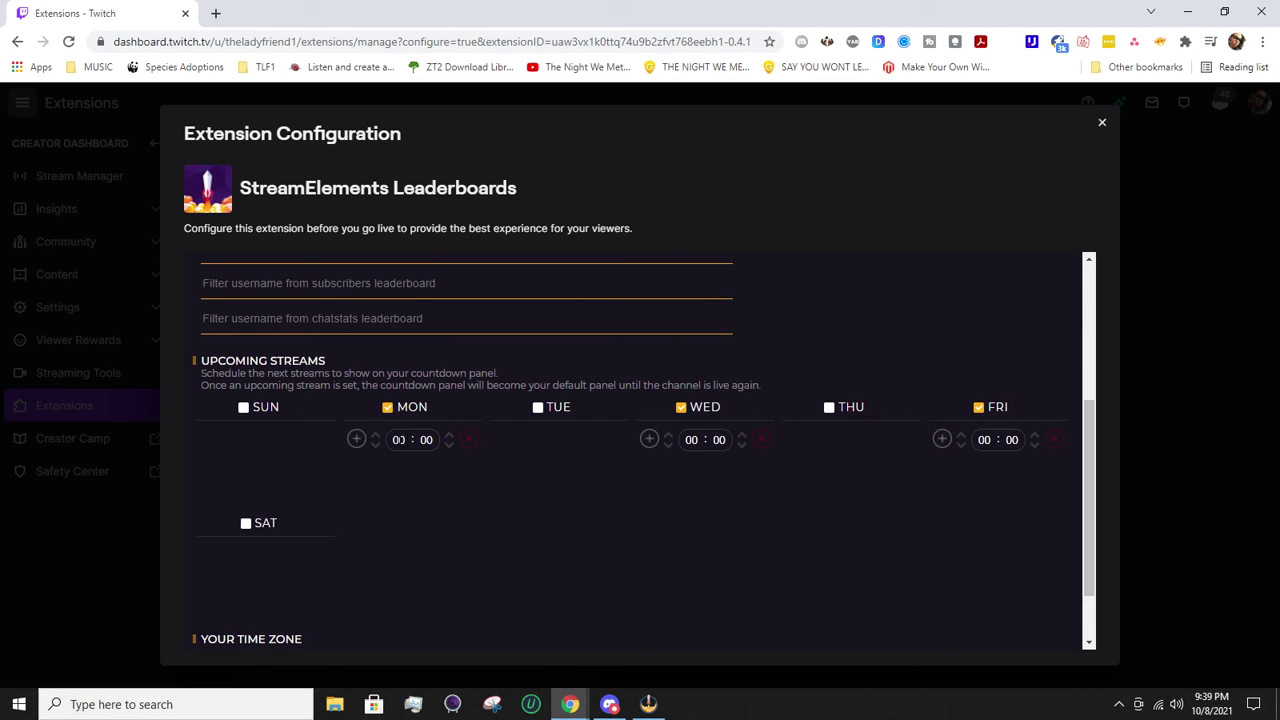
pyautogui.click(398, 440)
pyautogui.write('7')
# - Keep America/Chicago as the time zone and save the leaderboard configuration
pyautogui.scroll(-2, 440, 550)
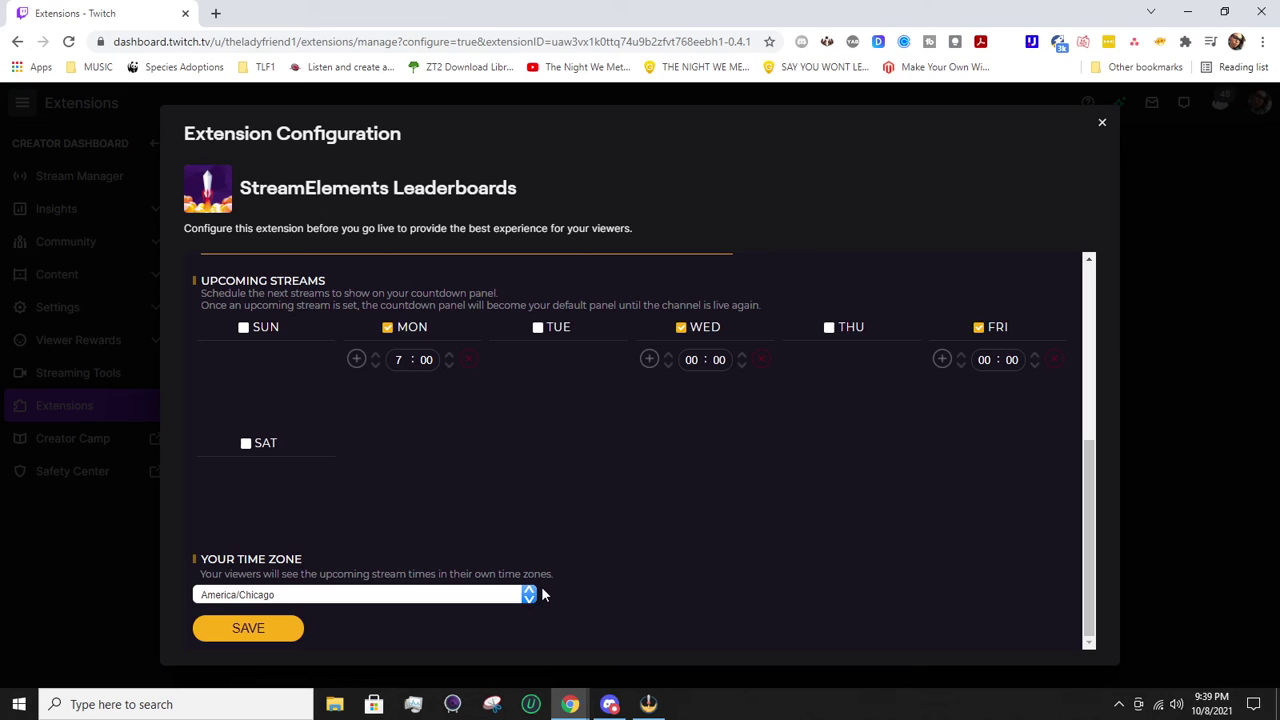
pyautogui.click(453, 598)
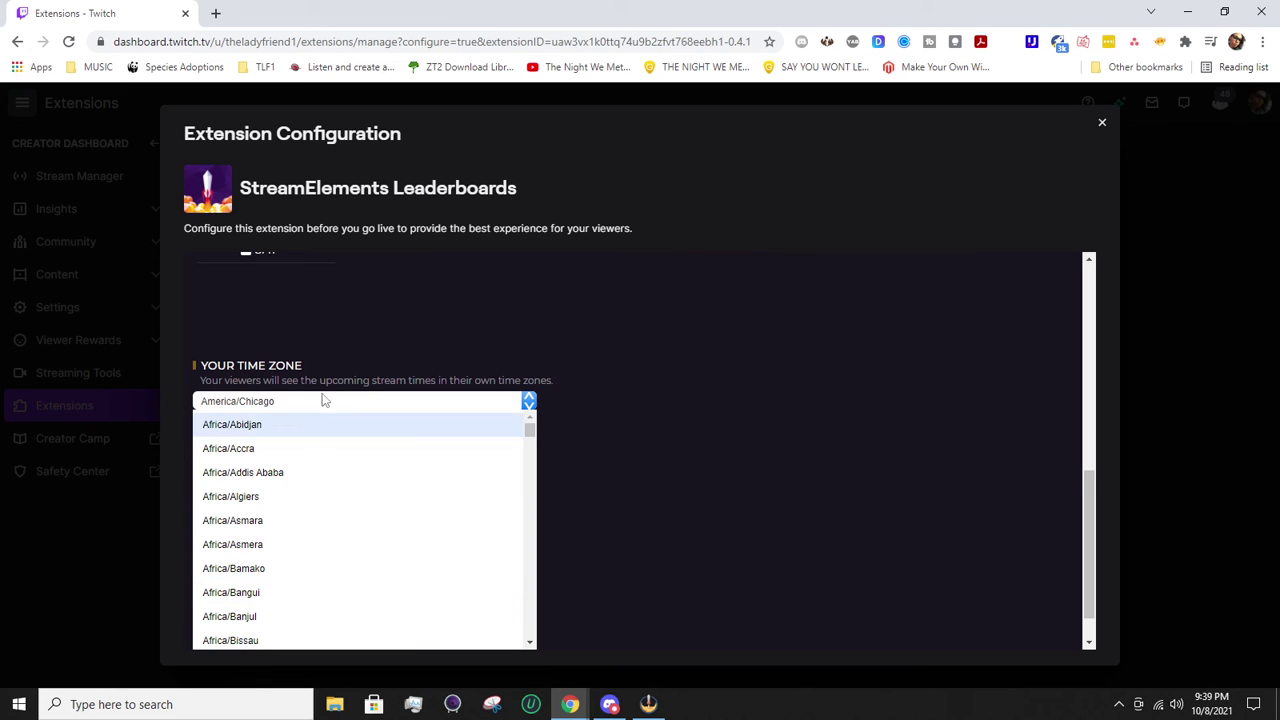
pyautogui.scroll(-3, 290, 580)
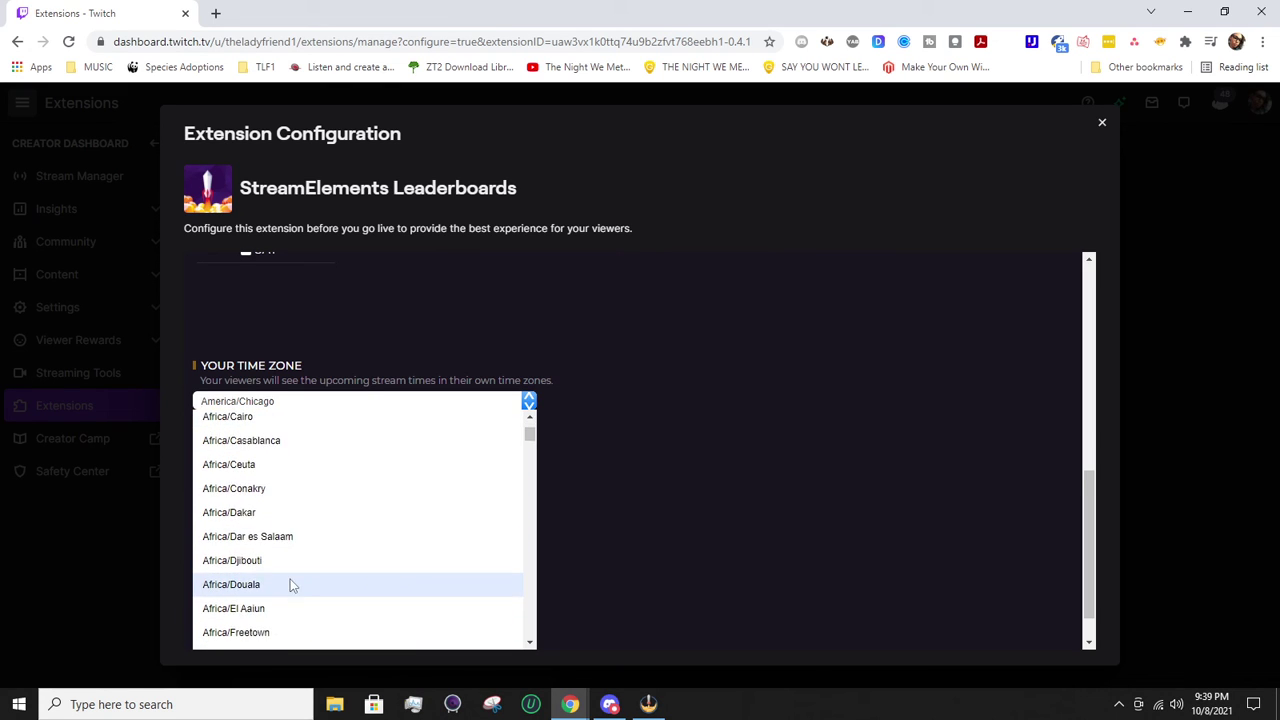
pyautogui.click(657, 539)
pyautogui.click(248, 628)
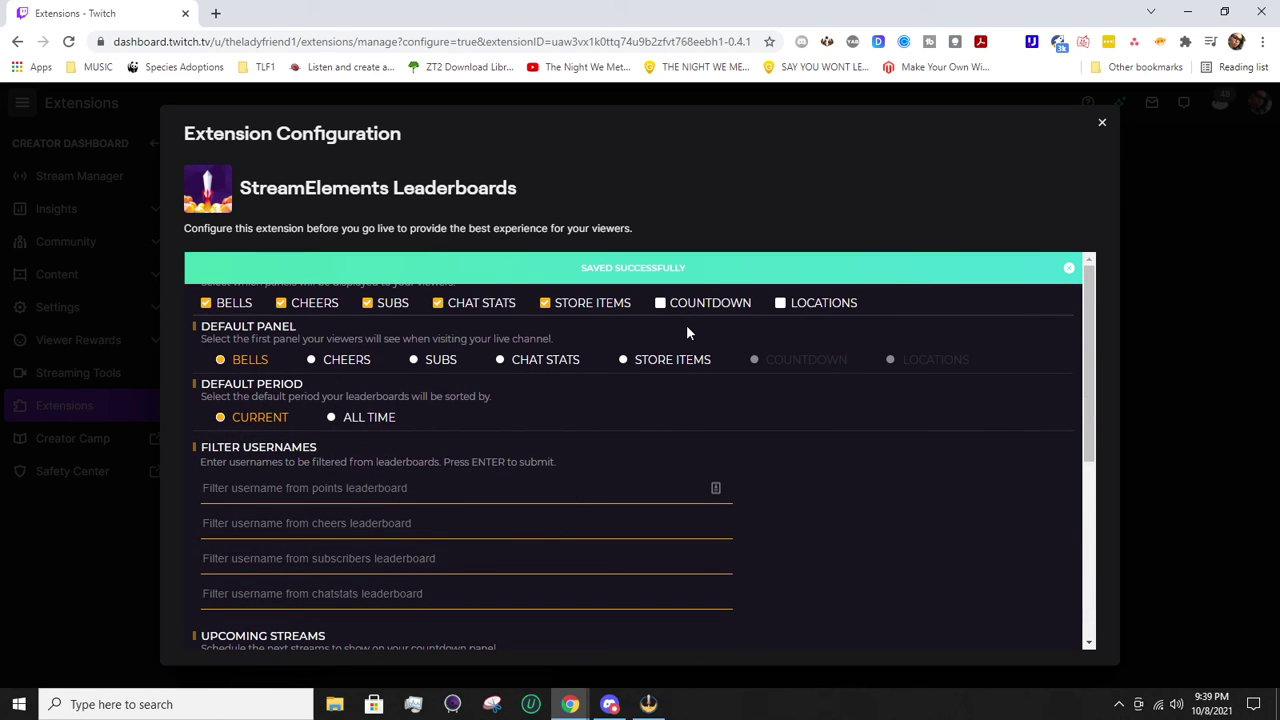
pyautogui.click(1102, 122)
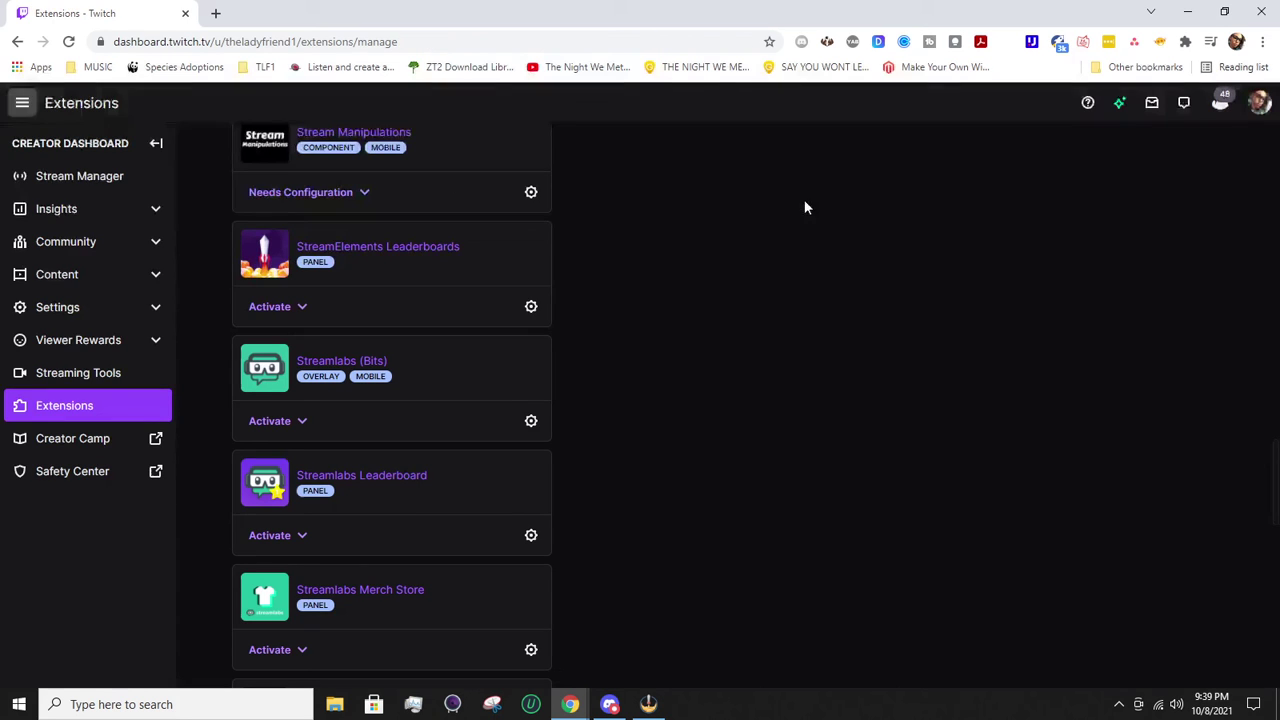
pyautogui.click(290, 311)
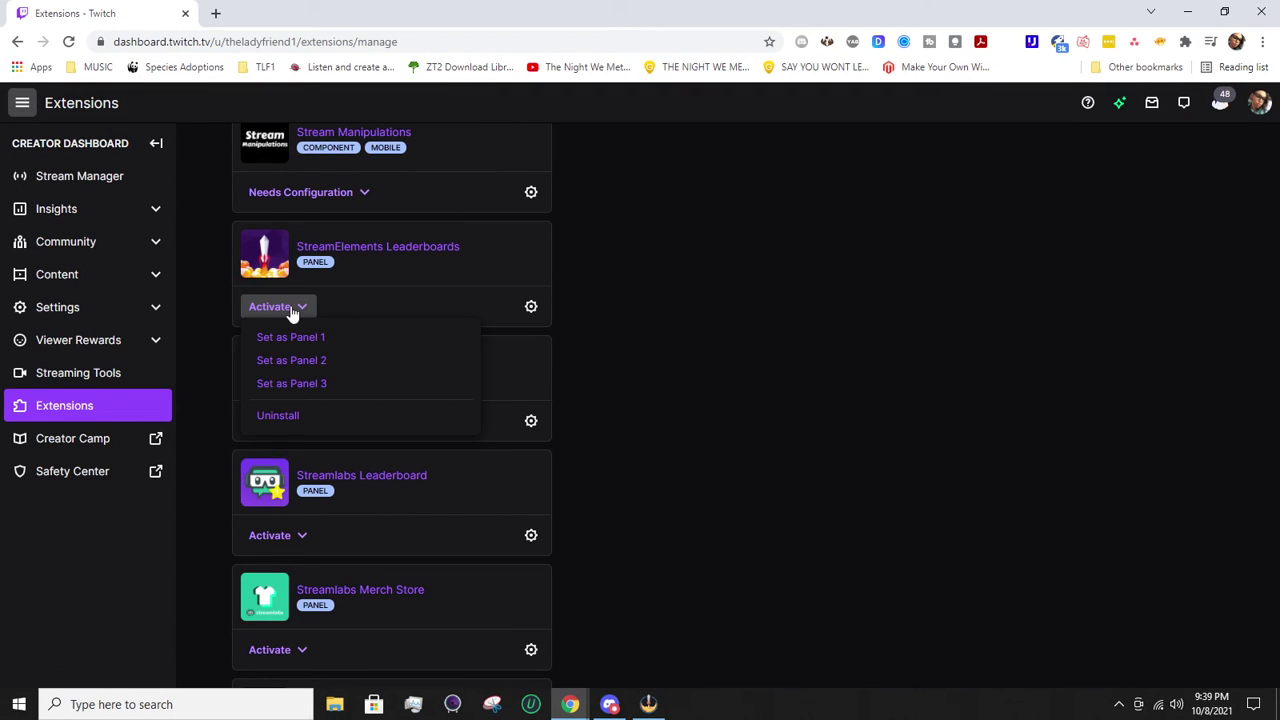